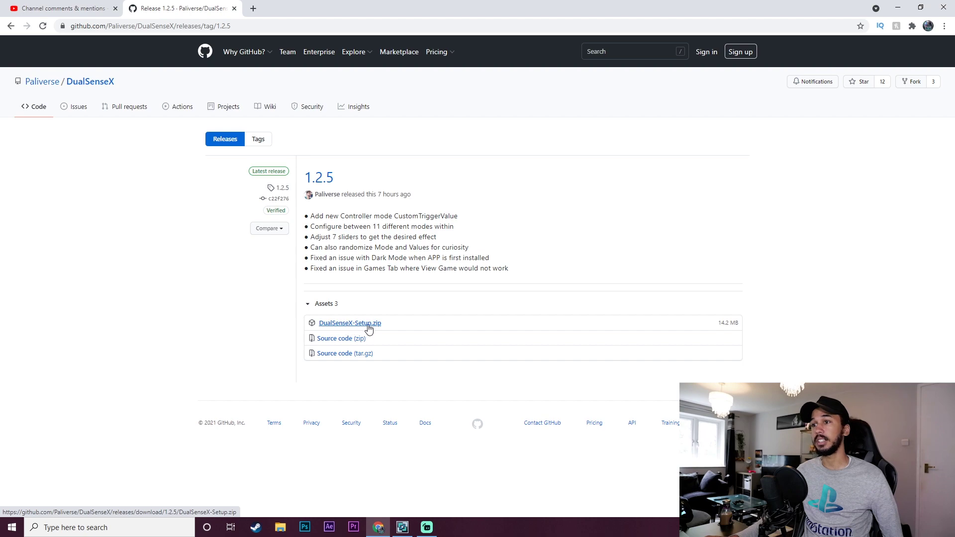
Step: Switch to Express Zip, view the DualSenseX-Setup.exe installer inside the downloaded archive, and minimize the window
{"action": "left_click", "coordinate": [383, 527]}
{"action": "left_click", "coordinate": [402, 527]}
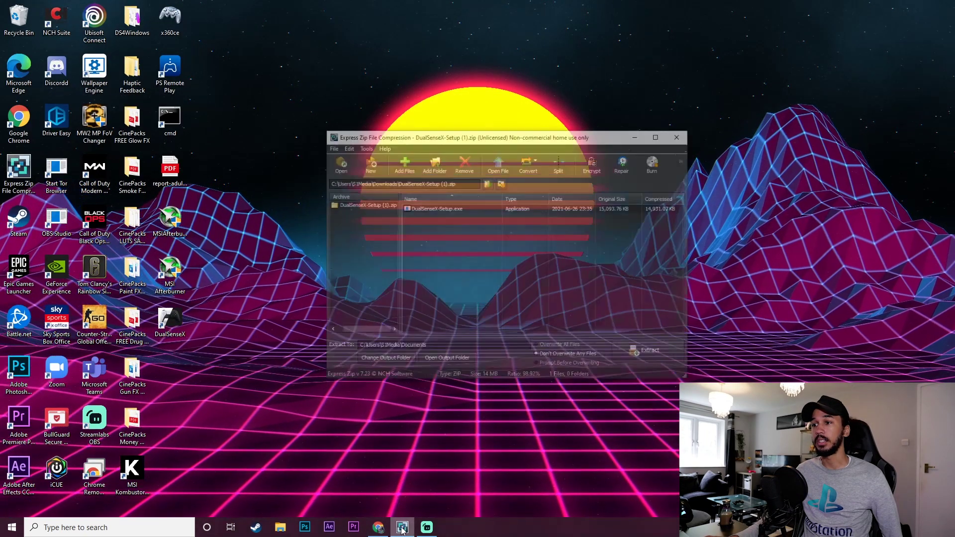
{"action": "left_click_drag", "start_coordinate": [448, 100], "coordinate": [418, 109]}
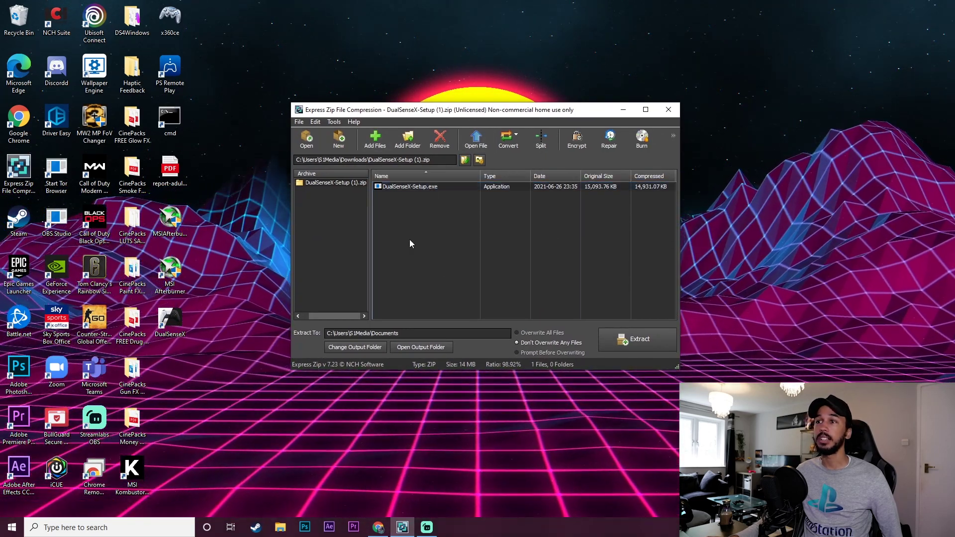
{"action": "left_click", "coordinate": [622, 109]}
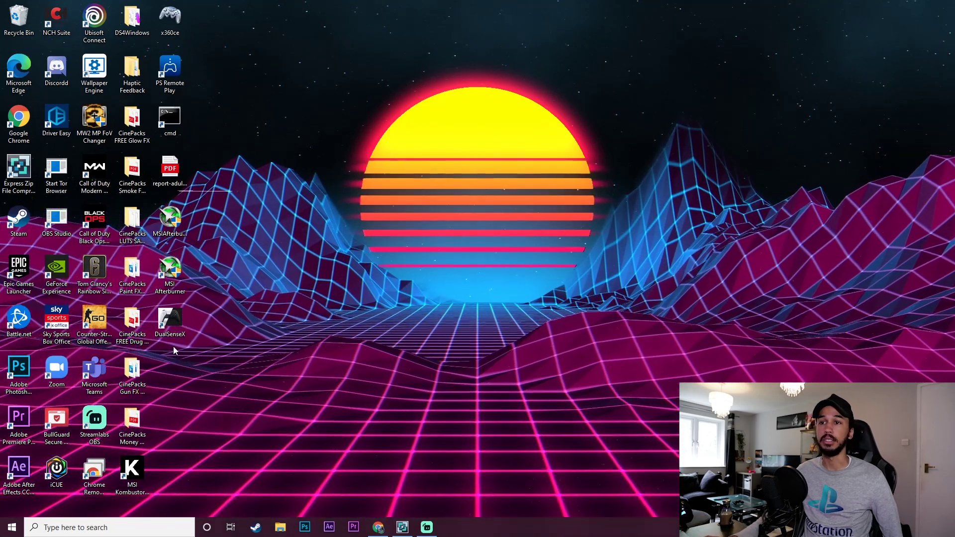
Step: Launch DualSenseX from the desktop, and open and close the Windows notifications
{"action": "double_click", "coordinate": [169, 320]}
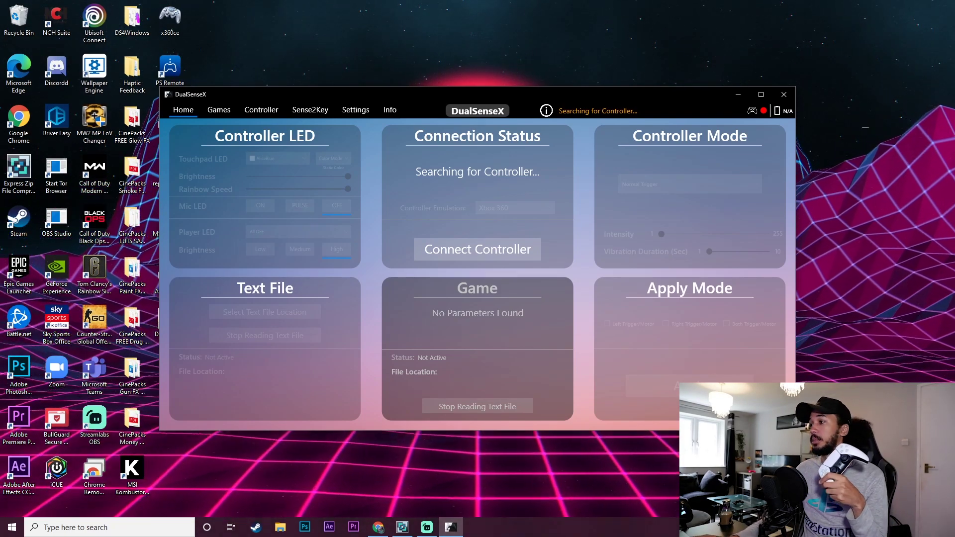
{"action": "left_click", "coordinate": [943, 527]}
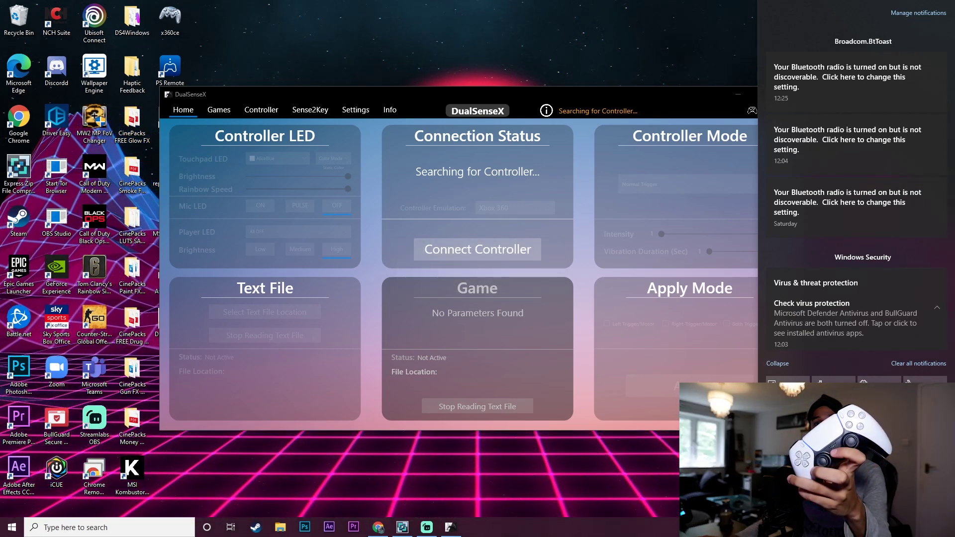
{"action": "left_click", "coordinate": [578, 327]}
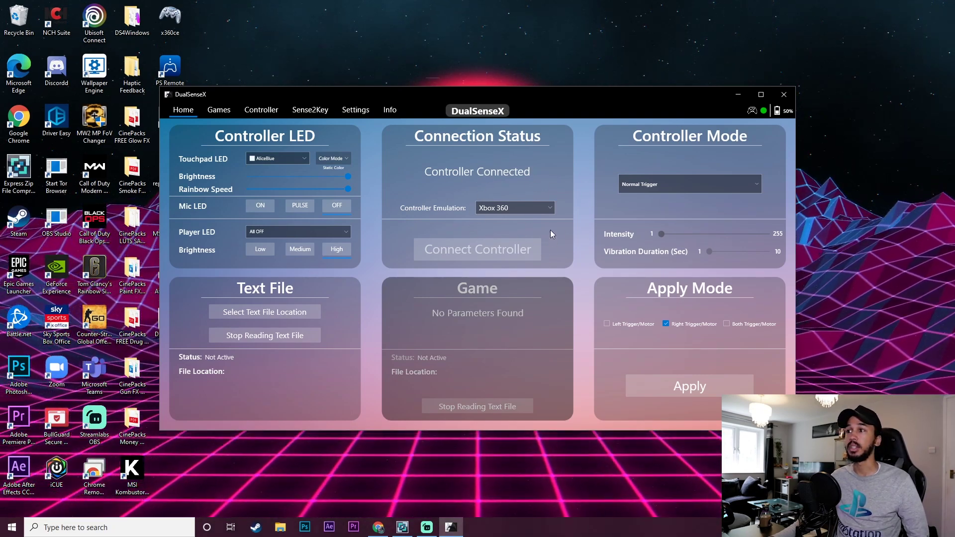
Step: Try DualShock 4 as the controller emulation and return the setting to Xbox 360
{"action": "left_click", "coordinate": [534, 205]}
{"action": "left_click", "coordinate": [502, 249]}
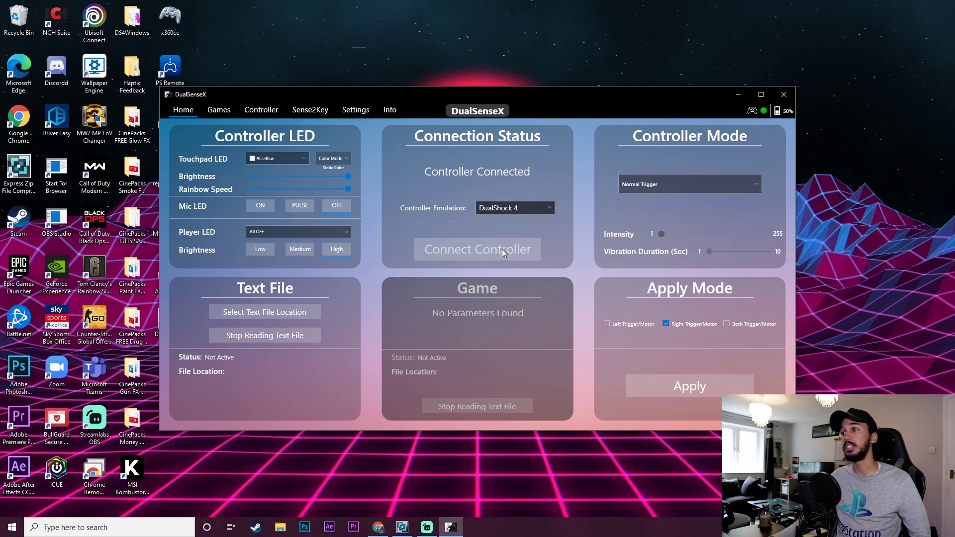
{"action": "left_click", "coordinate": [541, 207]}
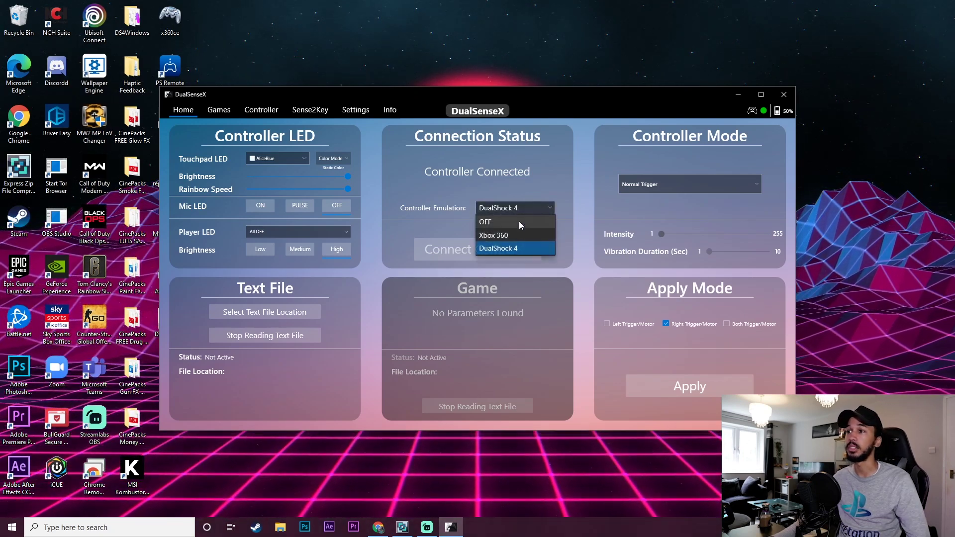
{"action": "left_click", "coordinate": [503, 237]}
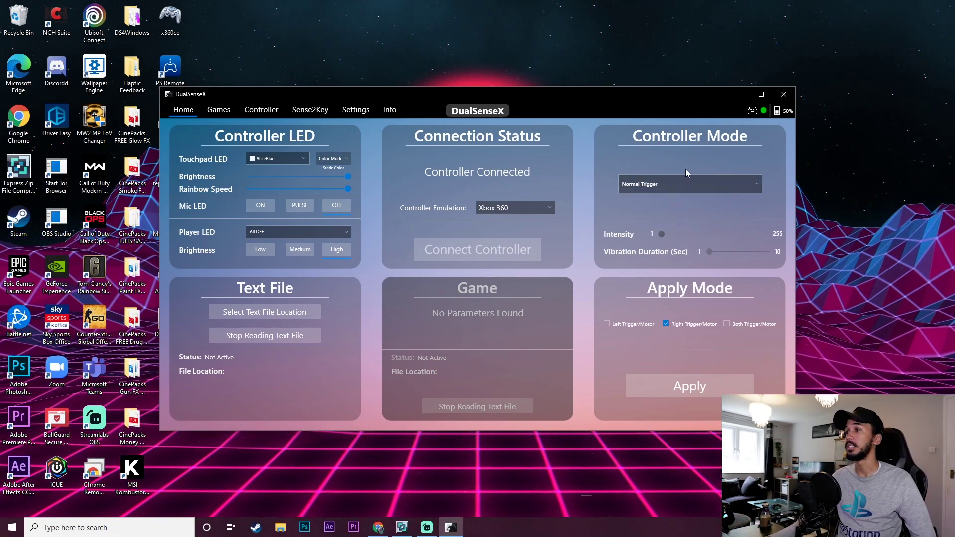
Step: Apply the Custom Trigger Values controller mode with its Pulse setting to the right trigger
{"action": "left_click", "coordinate": [712, 181]}
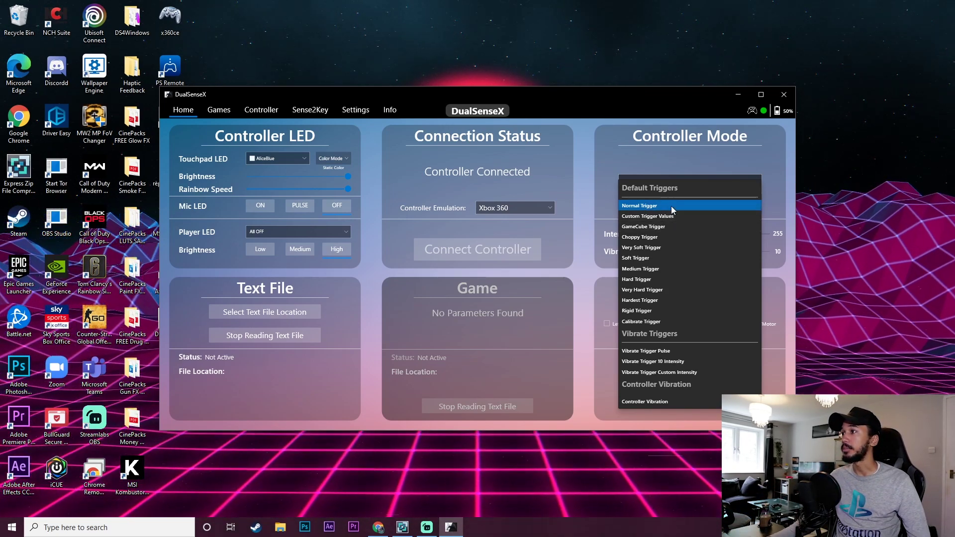
{"action": "left_click", "coordinate": [642, 206]}
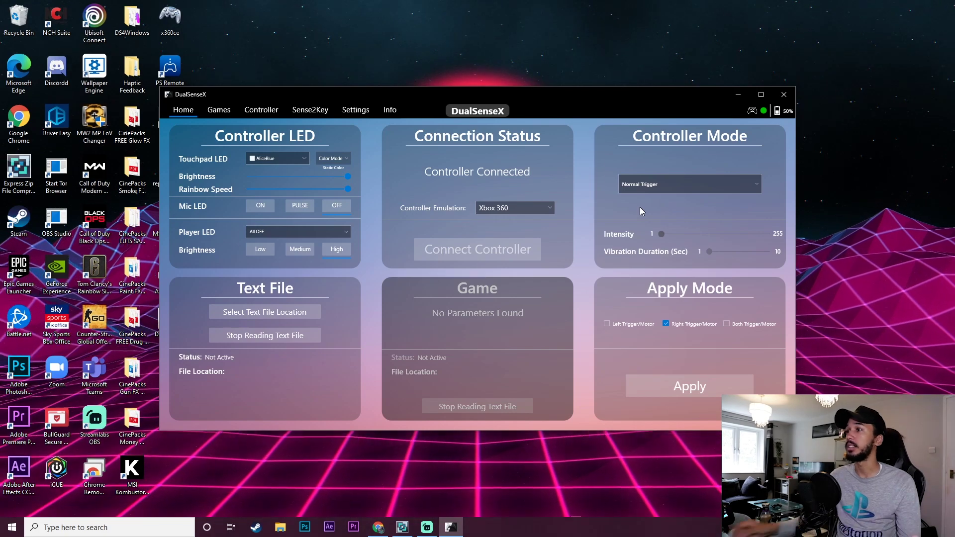
{"action": "left_click", "coordinate": [682, 188]}
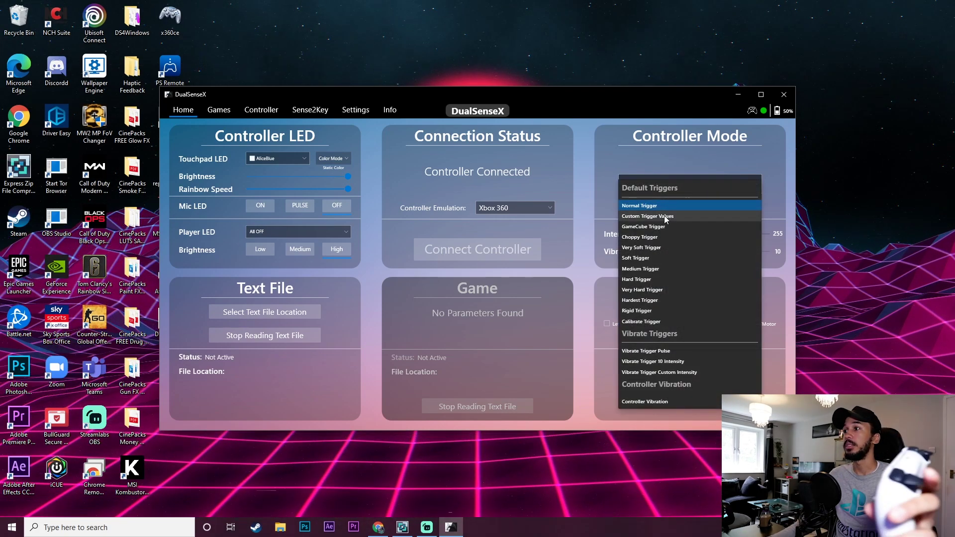
{"action": "left_click", "coordinate": [664, 216]}
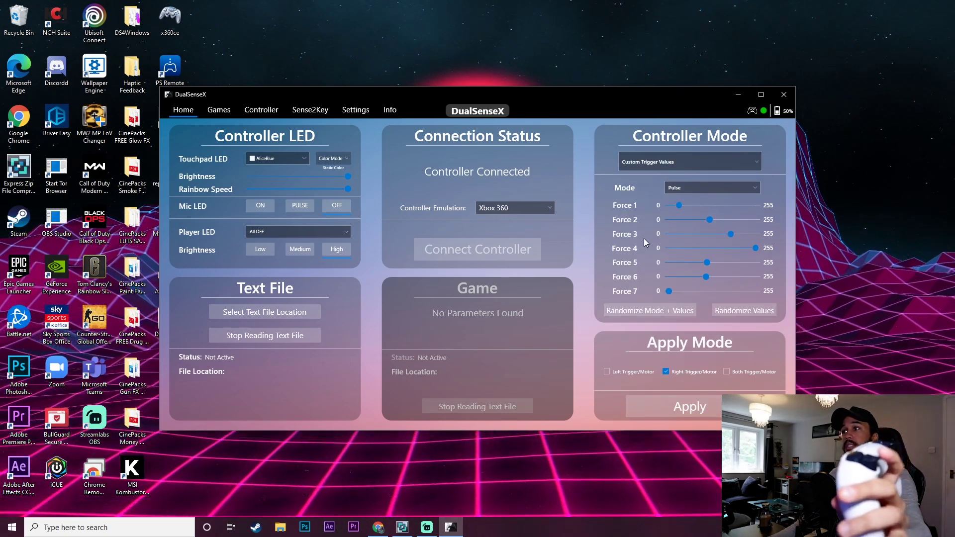
{"action": "left_click", "coordinate": [704, 189]}
{"action": "left_click", "coordinate": [703, 189]}
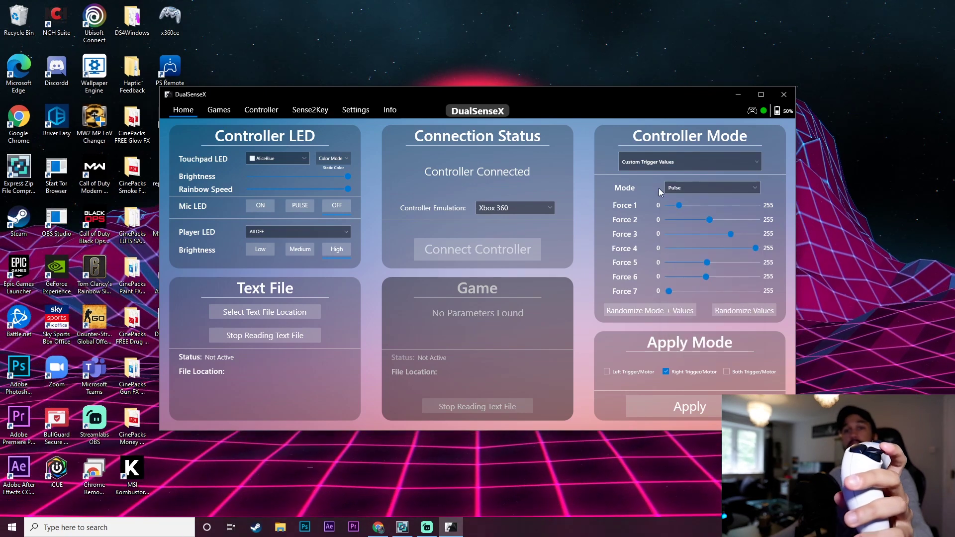
{"action": "left_click", "coordinate": [687, 406]}
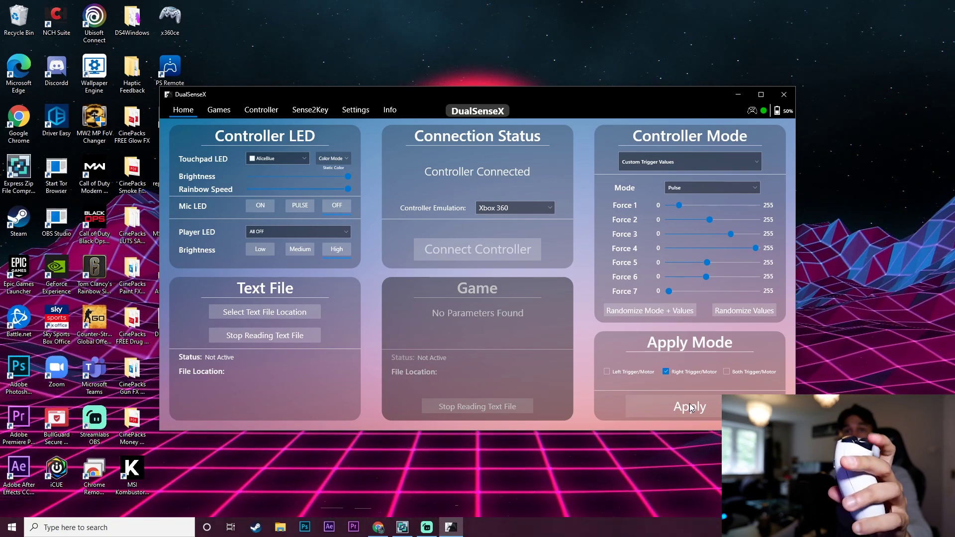
Step: Change the mode within the custom trigger values to VibrateResistance
{"action": "left_click", "coordinate": [712, 188]}
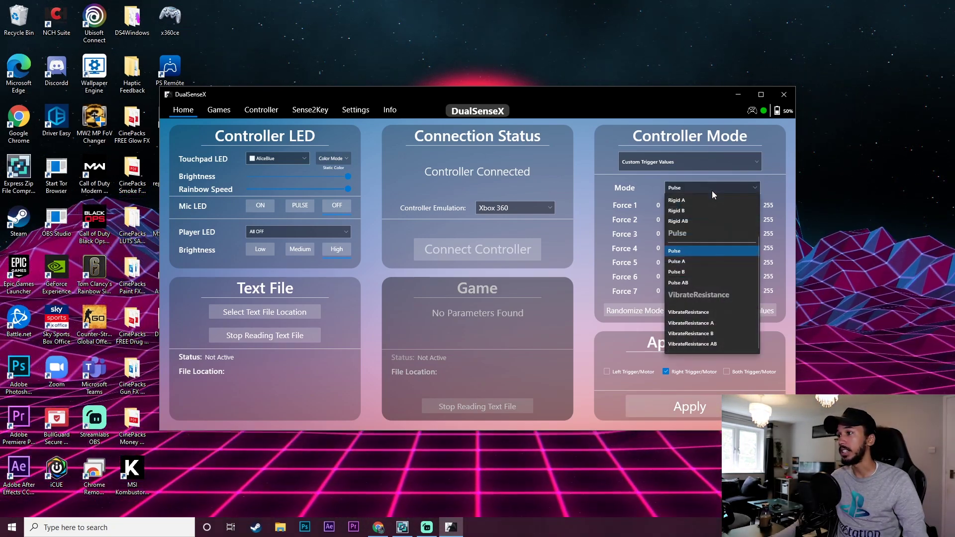
{"action": "scroll", "coordinate": [700, 333], "scroll_direction": "down", "scroll_amount": 1}
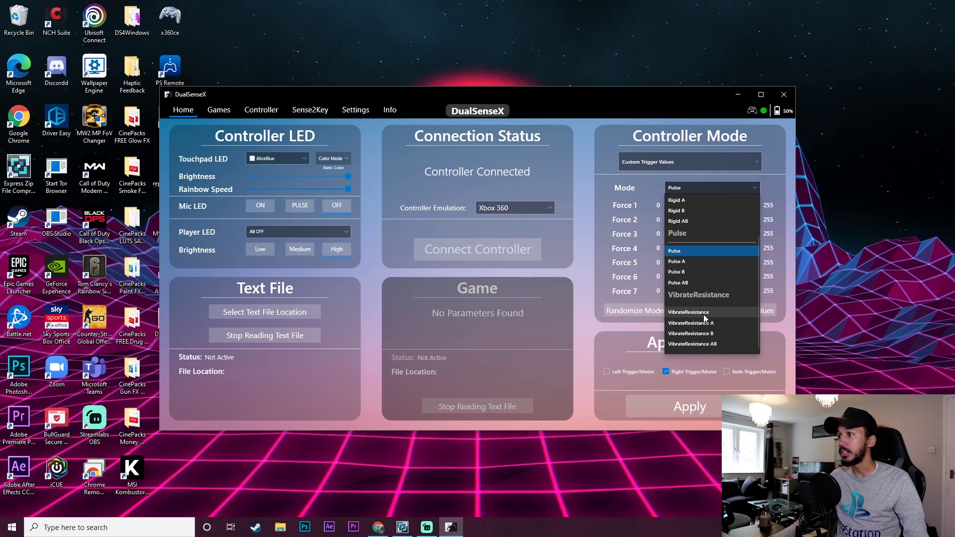
{"action": "left_click", "coordinate": [696, 312]}
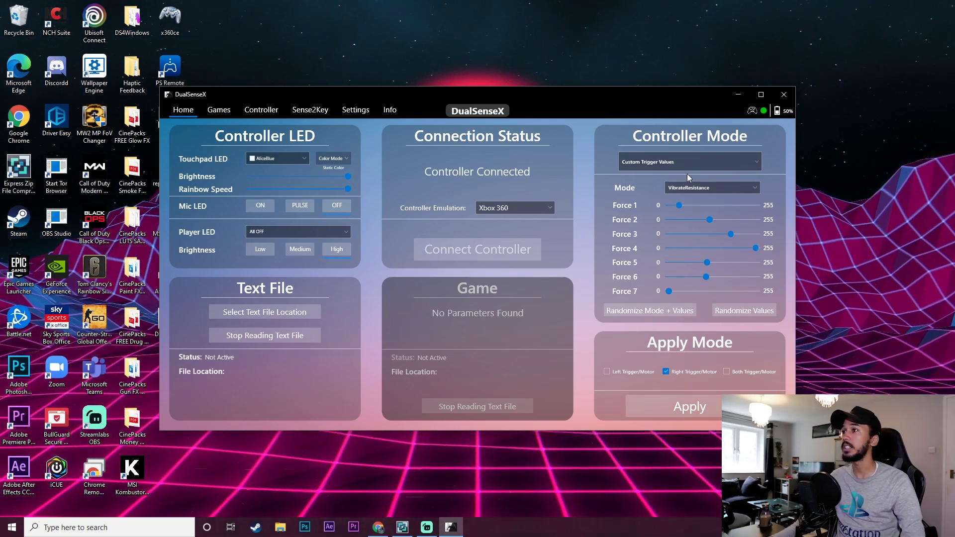
Step: Apply the GameCube Trigger controller mode to the right trigger
{"action": "left_click", "coordinate": [691, 168]}
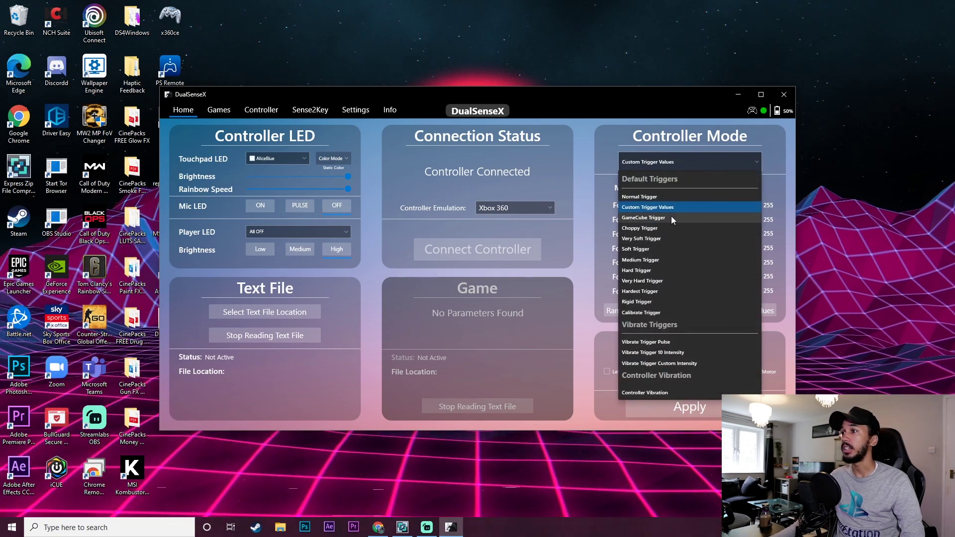
{"action": "left_click", "coordinate": [671, 218]}
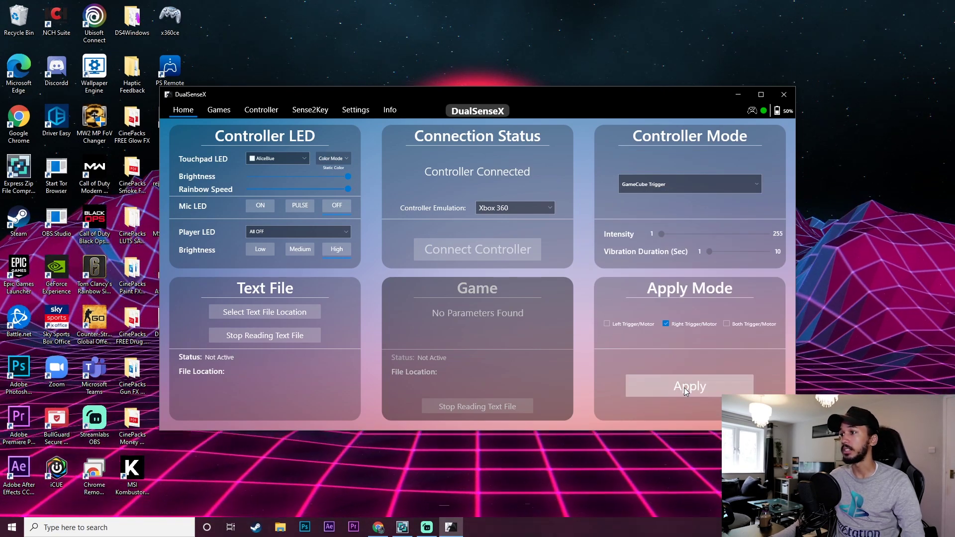
{"action": "left_click", "coordinate": [685, 387]}
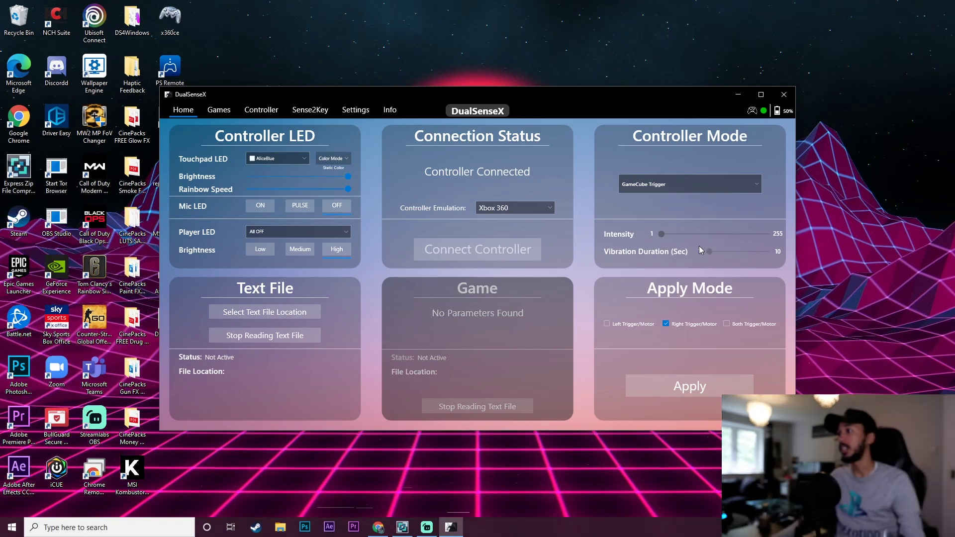
Step: Apply Vibrate Trigger Custom Intensity to the right trigger, adjusting the intensity to slightly above its minimum
{"action": "left_click", "coordinate": [687, 189]}
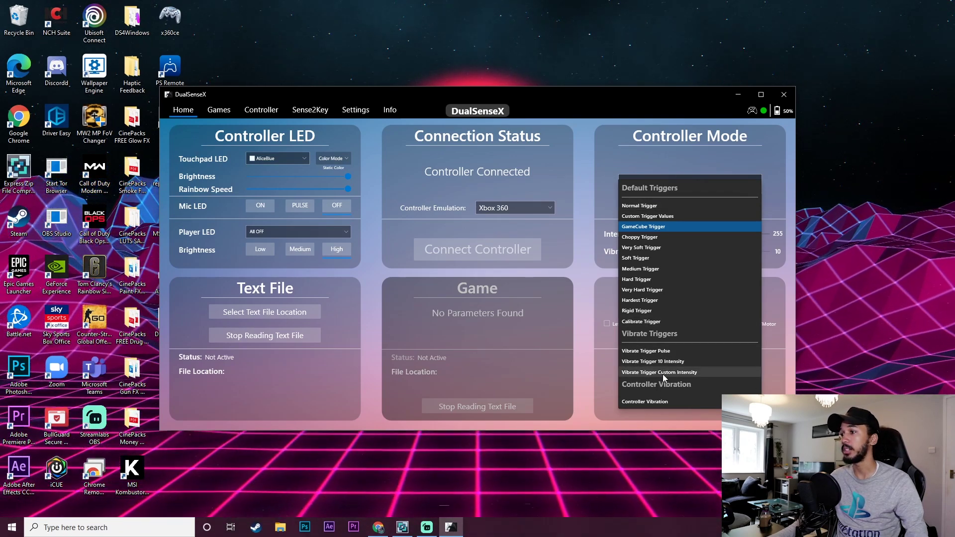
{"action": "left_click", "coordinate": [694, 372]}
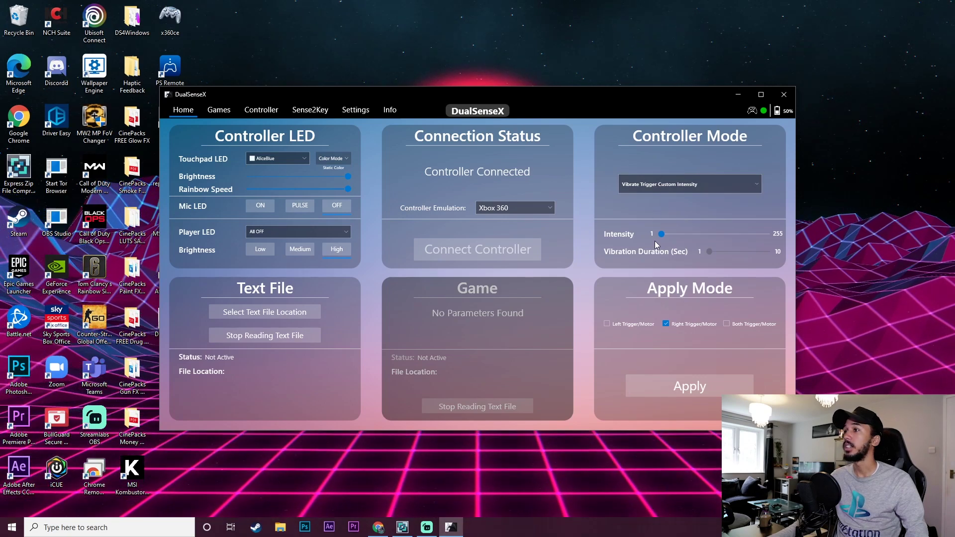
{"action": "left_click_drag", "start_coordinate": [661, 234], "coordinate": [668, 237]}
{"action": "left_click", "coordinate": [694, 391]}
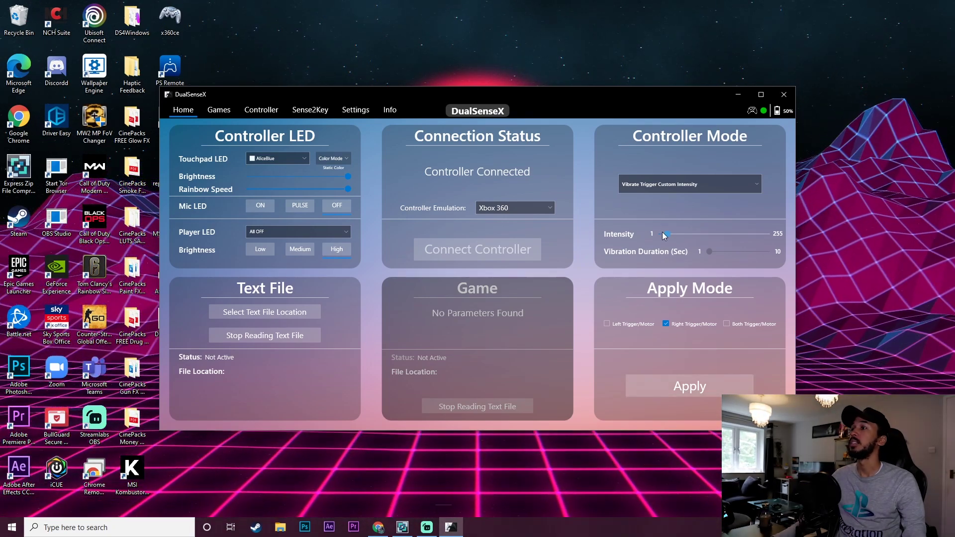
{"action": "left_click_drag", "start_coordinate": [664, 235], "coordinate": [662, 236]}
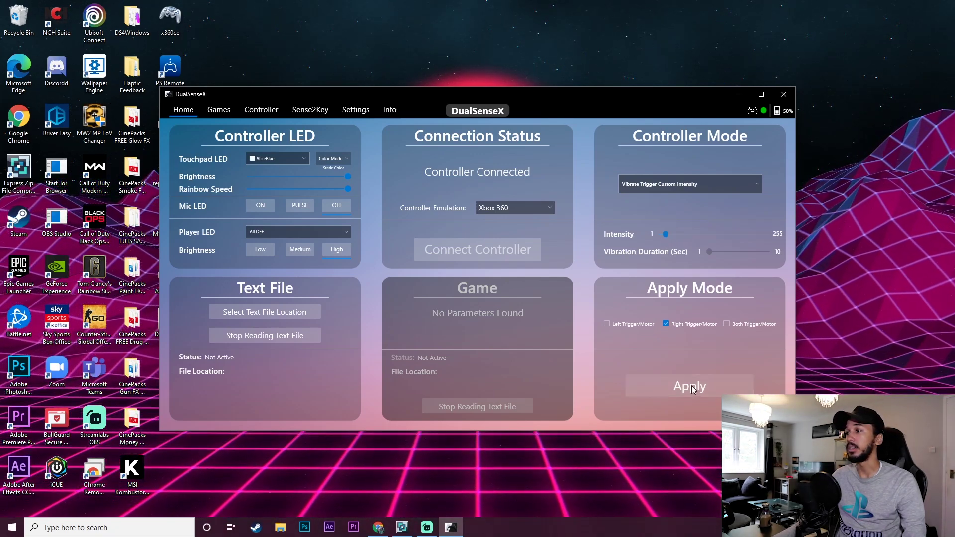
{"action": "left_click", "coordinate": [692, 388]}
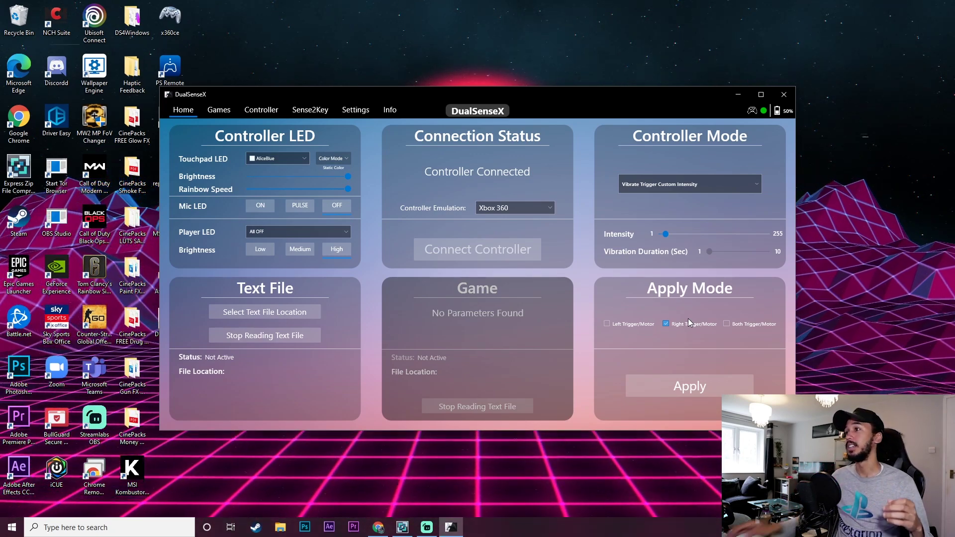
Step: Apply the Hardest Trigger controller mode to the right trigger
{"action": "left_click", "coordinate": [690, 189]}
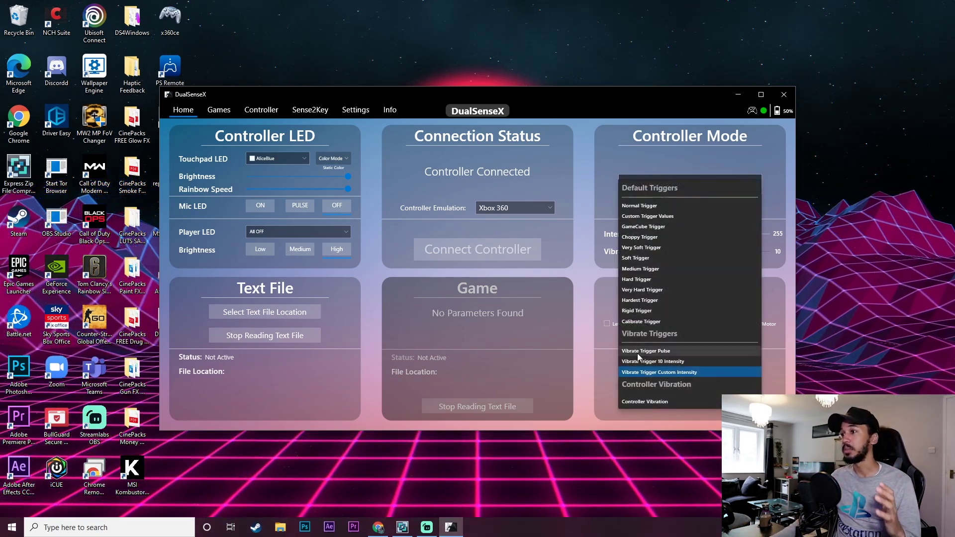
{"action": "left_click", "coordinate": [604, 363]}
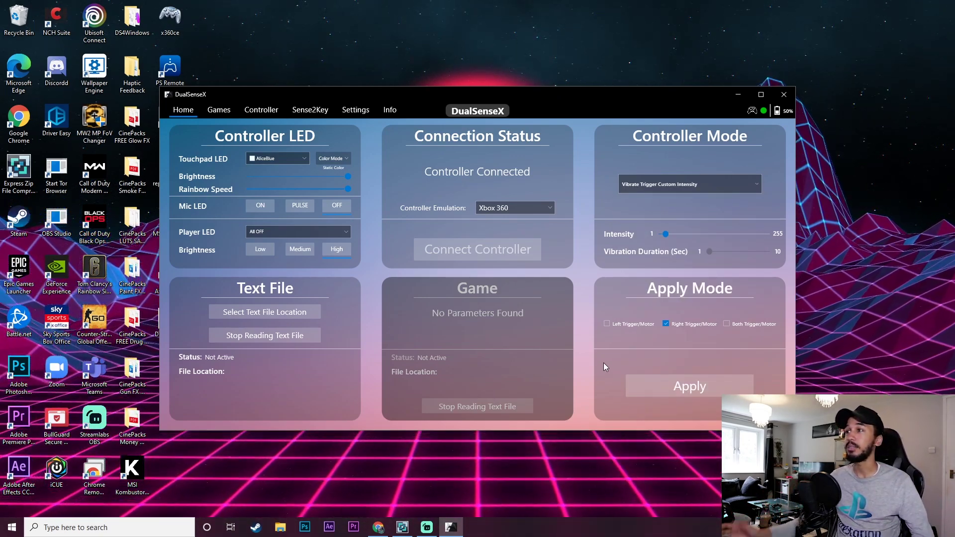
{"action": "left_click", "coordinate": [658, 186]}
{"action": "left_click", "coordinate": [643, 300]}
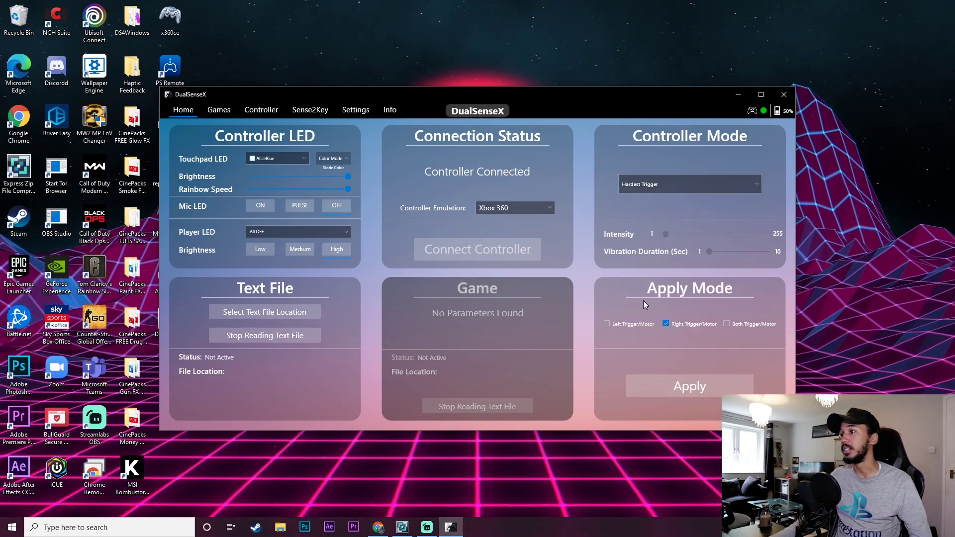
{"action": "left_click", "coordinate": [682, 386]}
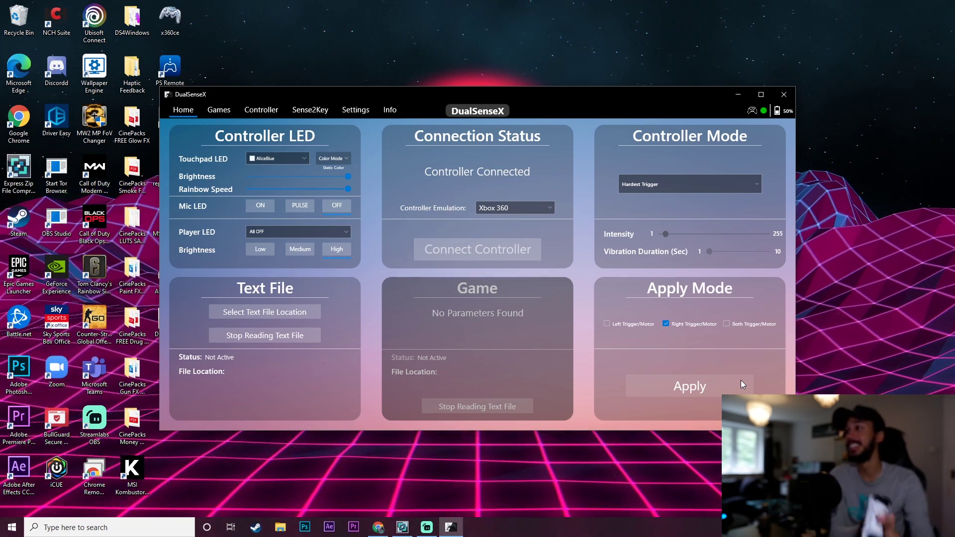
Step: Select Vibrate Trigger Custom Intensity and Controller Vibration in turn as the controller mode
{"action": "left_click", "coordinate": [694, 184]}
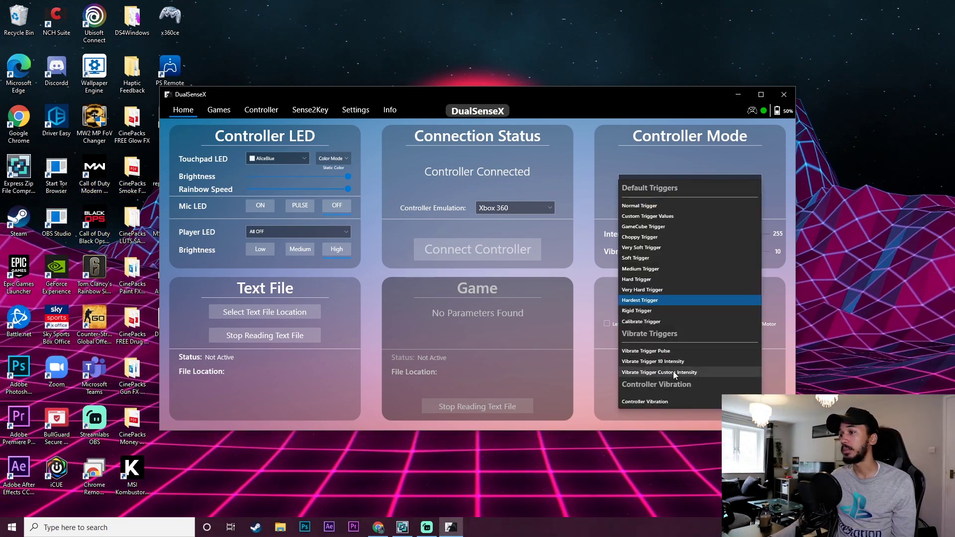
{"action": "left_click", "coordinate": [667, 374]}
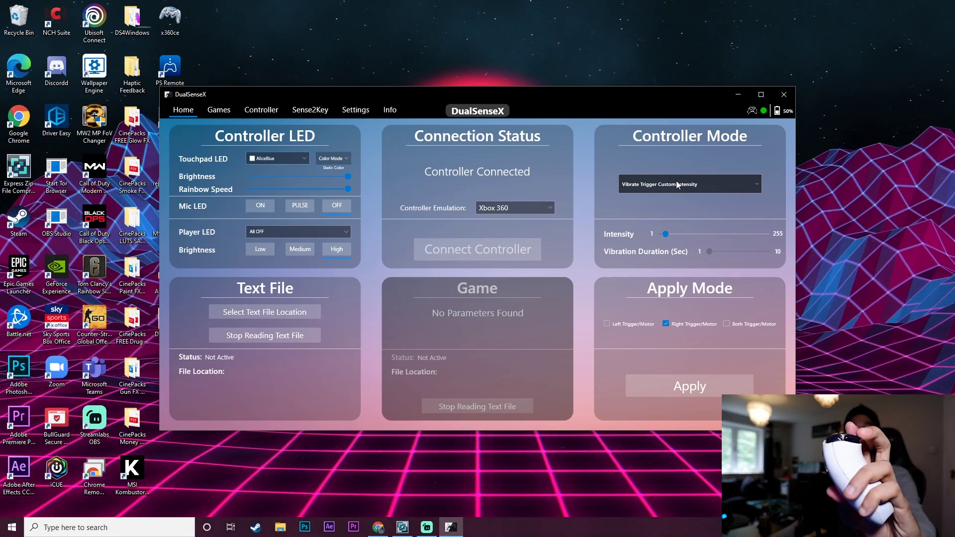
{"action": "left_click", "coordinate": [676, 180]}
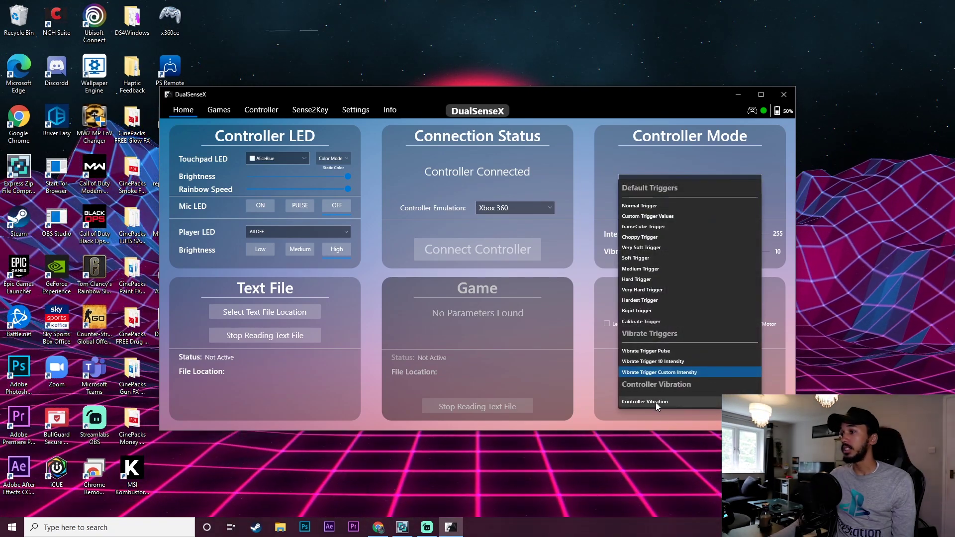
{"action": "left_click", "coordinate": [655, 402]}
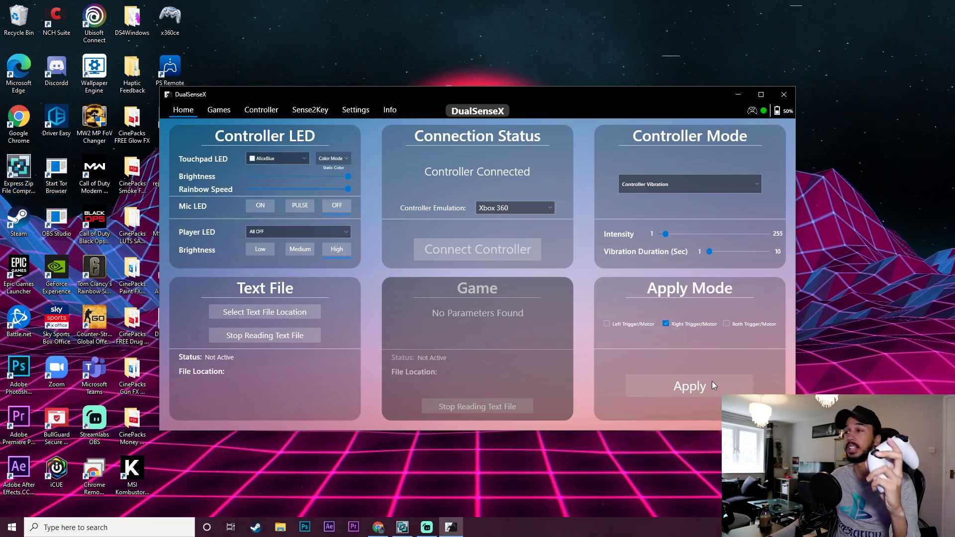
Step: Apply the Normal Trigger controller mode to the right trigger
{"action": "left_click", "coordinate": [689, 184]}
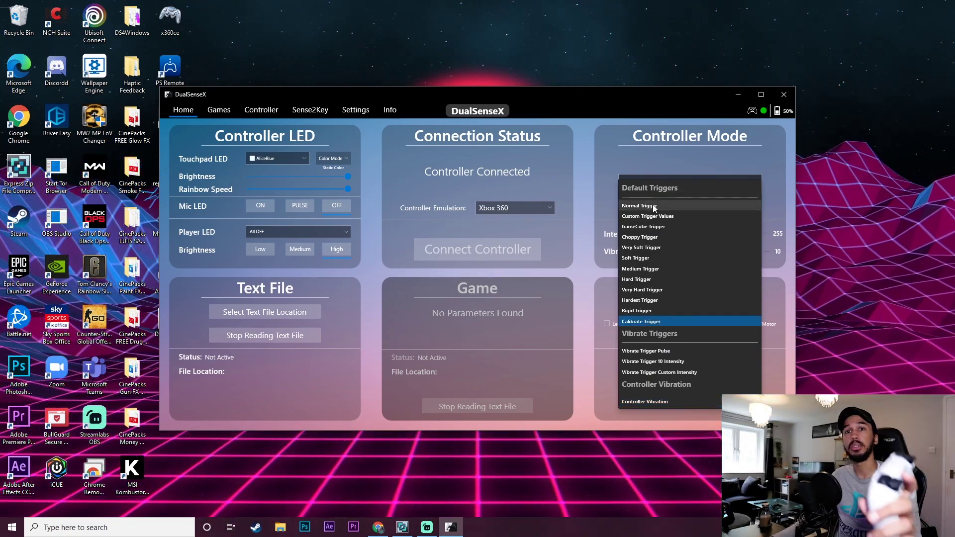
{"action": "left_click", "coordinate": [652, 204]}
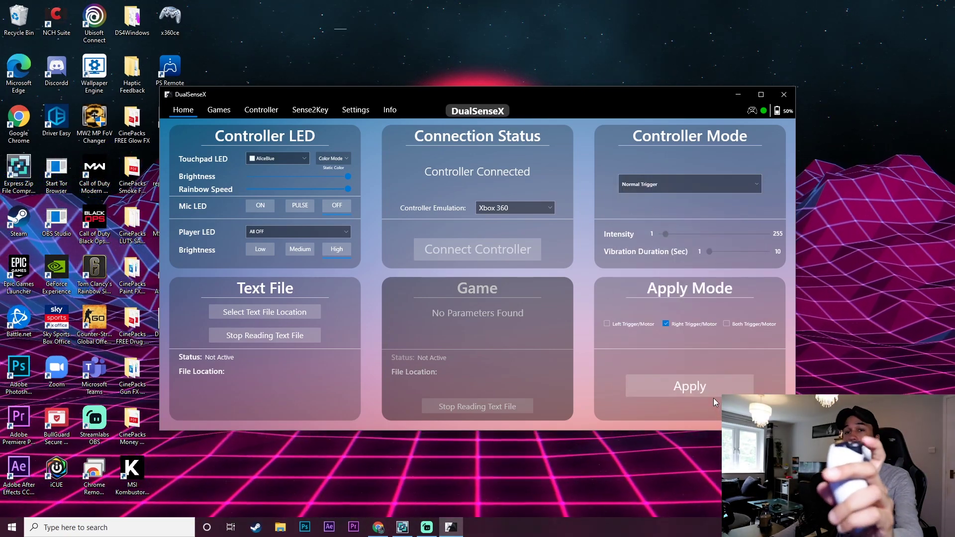
{"action": "left_click", "coordinate": [709, 392]}
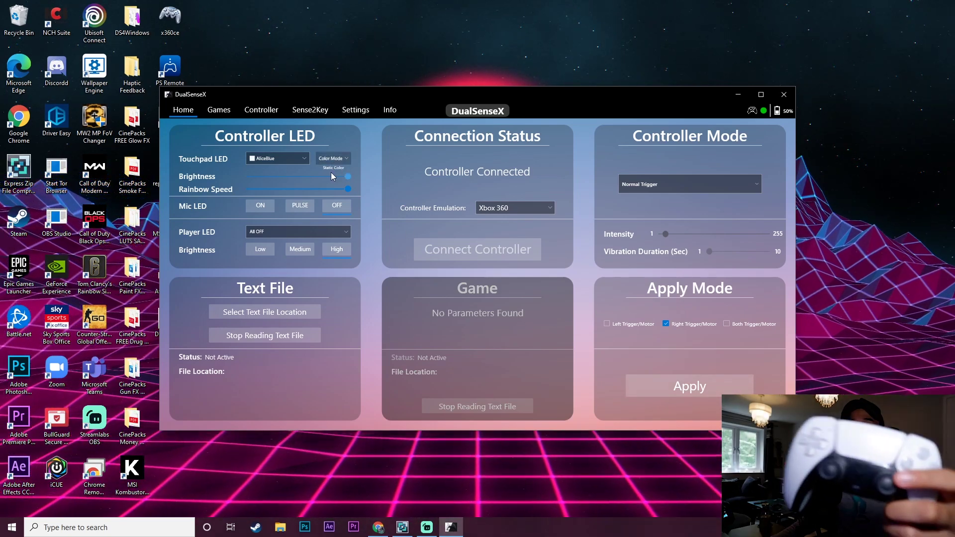
Step: Try the touchpad LED colours AntiqueWhite, DarkViolet and DimGray in turn, finishing on Gold
{"action": "scroll", "coordinate": [276, 170], "scroll_direction": "down", "scroll_amount": 1}
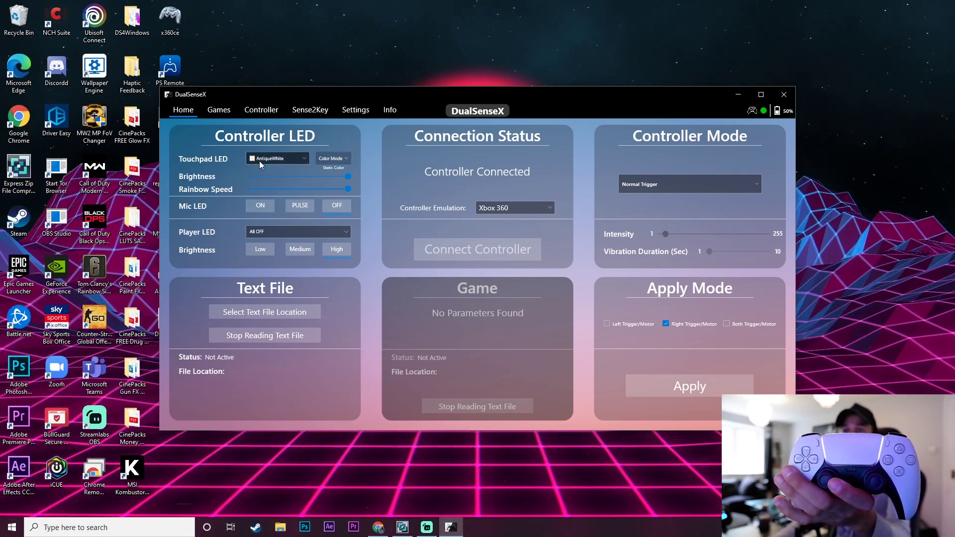
{"action": "left_click", "coordinate": [281, 160]}
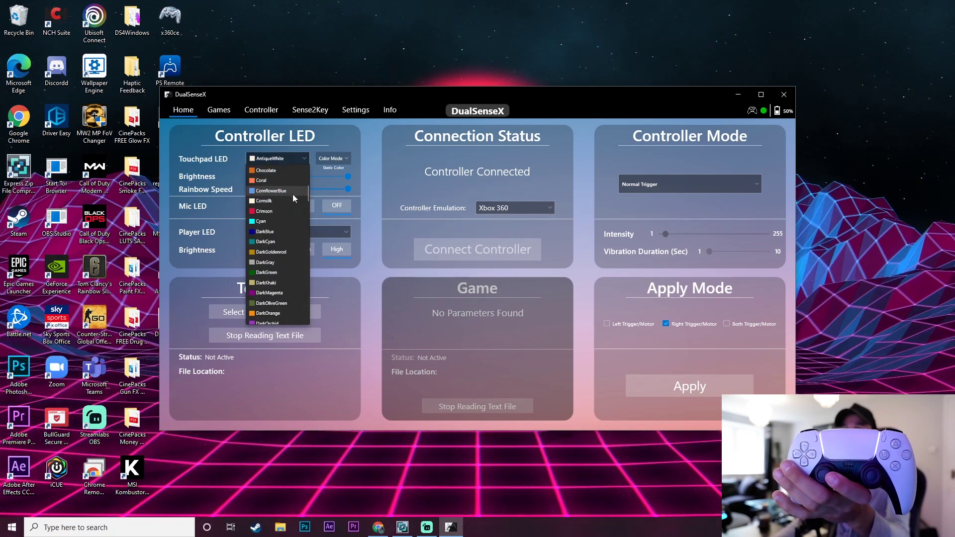
{"action": "scroll", "coordinate": [283, 209], "scroll_direction": "down", "scroll_amount": 6}
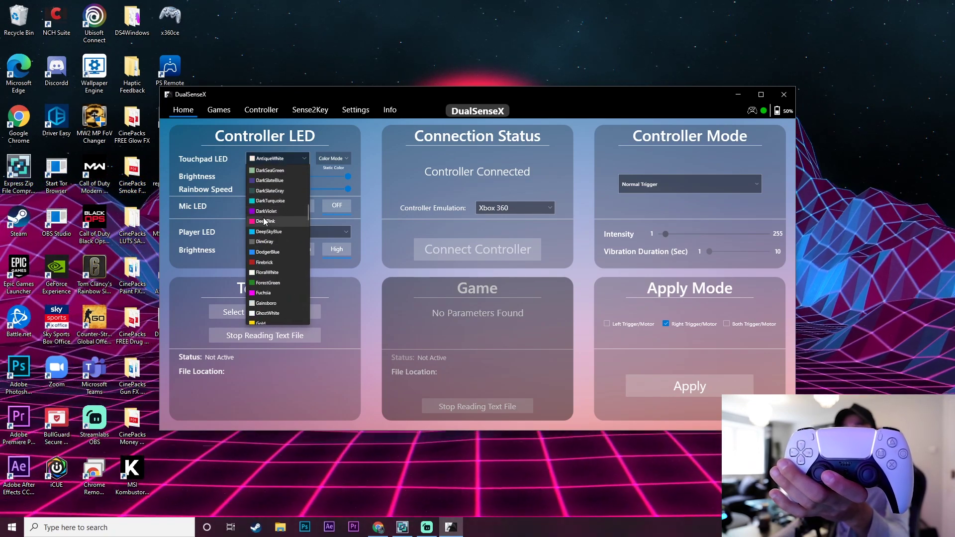
{"action": "left_click", "coordinate": [262, 211]}
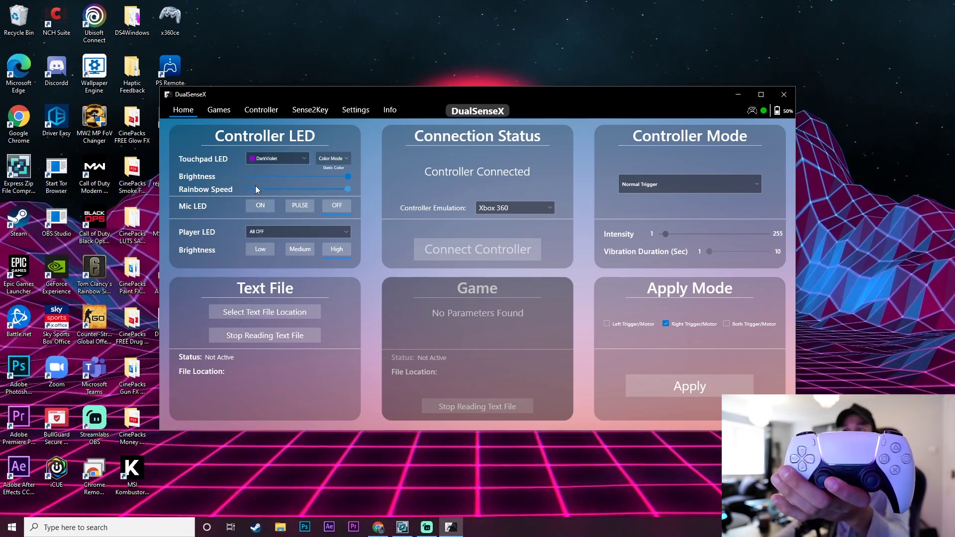
{"action": "left_click", "coordinate": [263, 159]}
{"action": "left_click", "coordinate": [264, 207]}
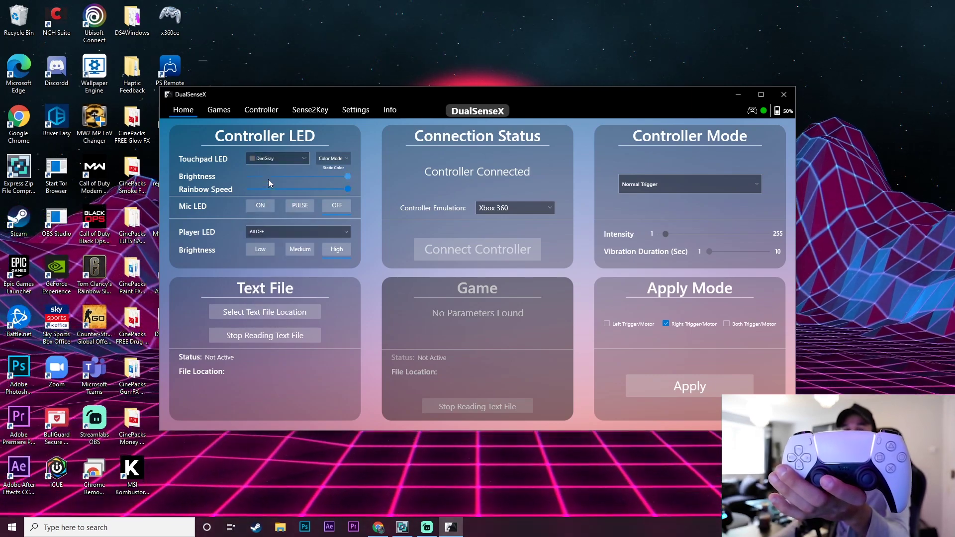
{"action": "left_click", "coordinate": [271, 157]}
{"action": "left_click", "coordinate": [256, 278]}
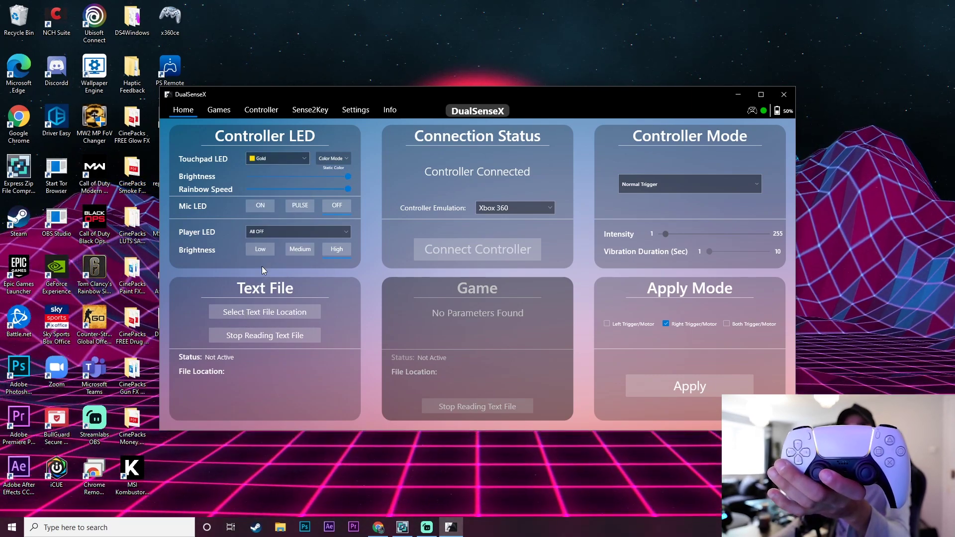
Step: Switch the touchpad LED colour mode to Rainbow and turn the mic LED on
{"action": "left_click", "coordinate": [332, 157]}
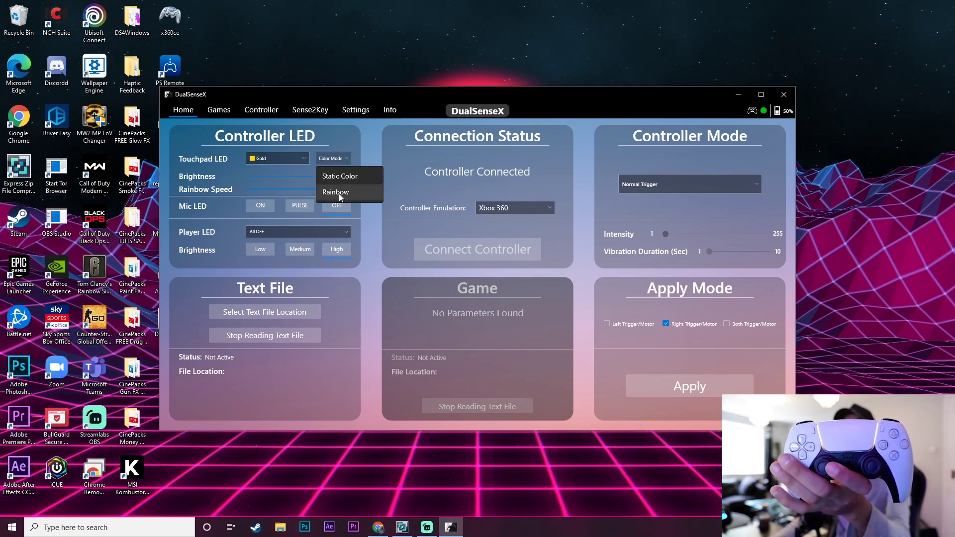
{"action": "left_click", "coordinate": [338, 194]}
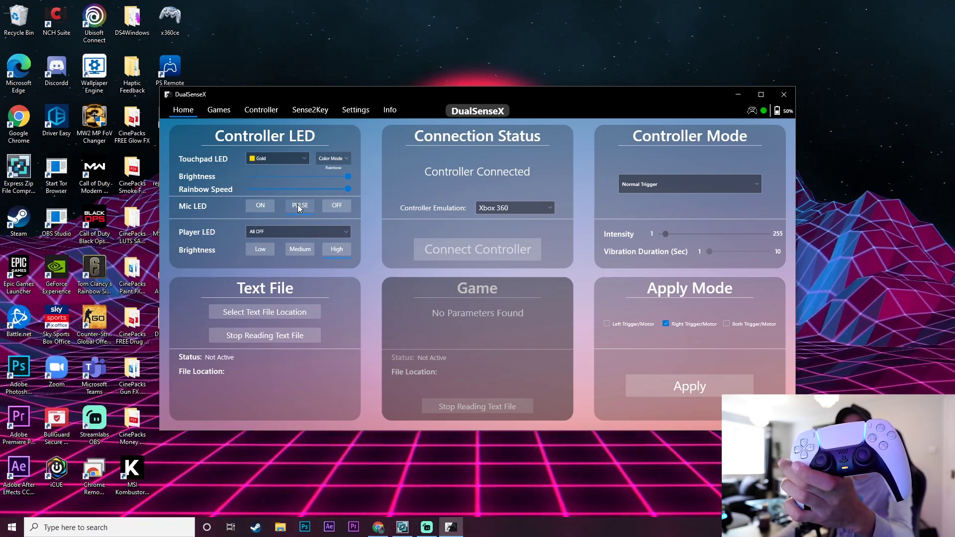
{"action": "left_click", "coordinate": [260, 207]}
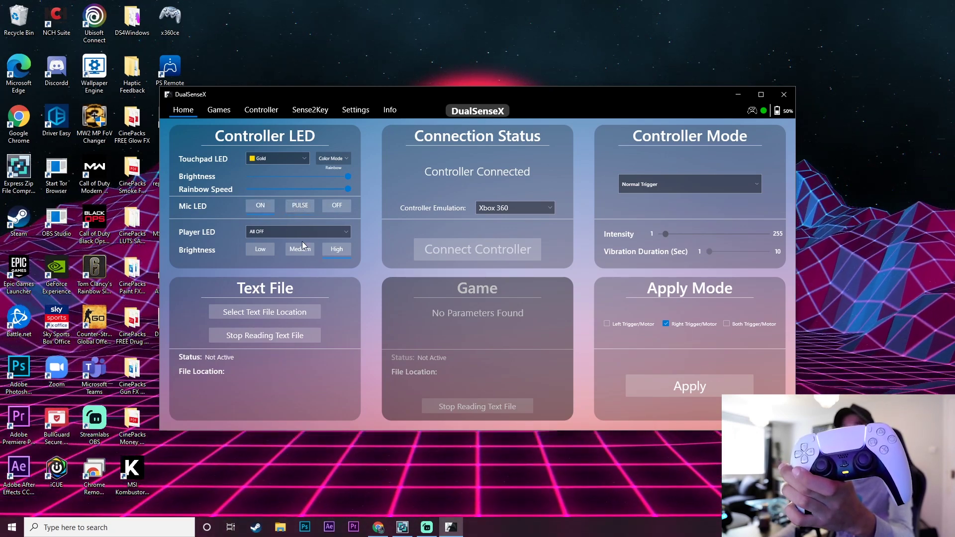
Step: Set the player LED to All ON and its brightness to High
{"action": "left_click", "coordinate": [300, 232]}
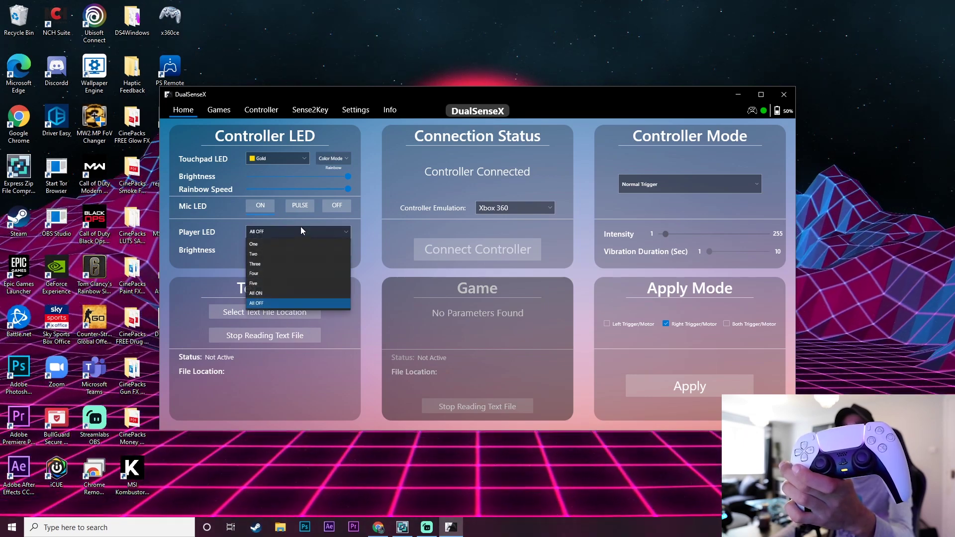
{"action": "left_click", "coordinate": [272, 294]}
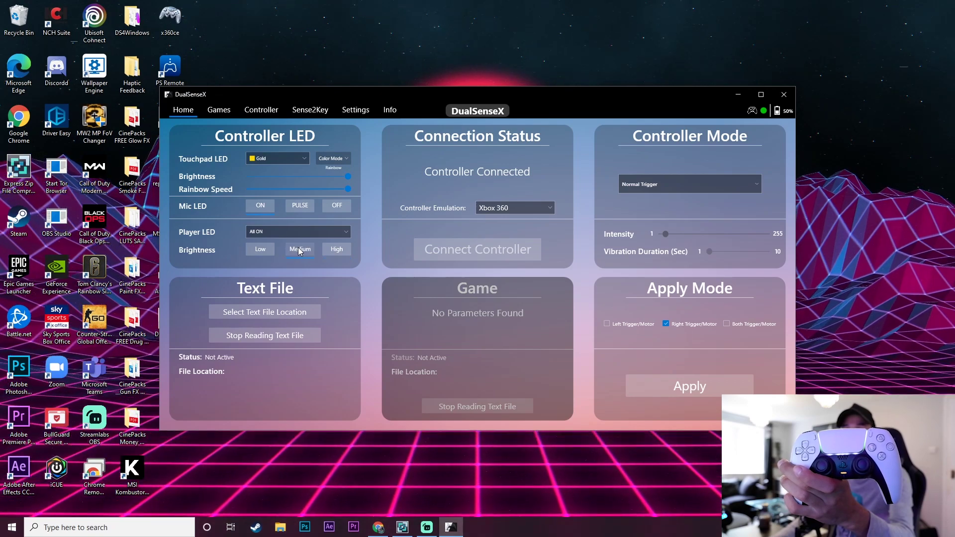
{"action": "left_click", "coordinate": [325, 249]}
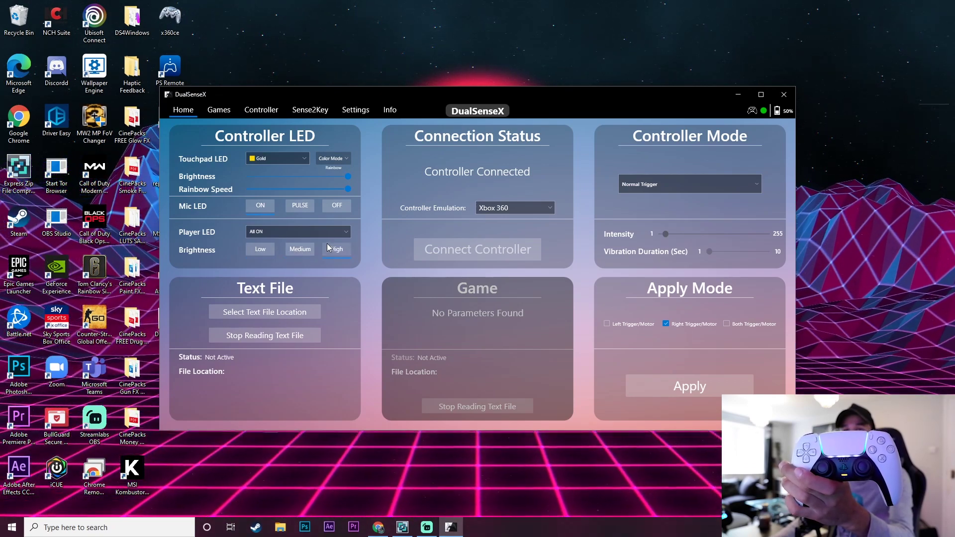
Step: Try the player LED settings One, Three and Four in turn, finishing on All OFF
{"action": "left_click", "coordinate": [321, 232]}
{"action": "left_click", "coordinate": [265, 242]}
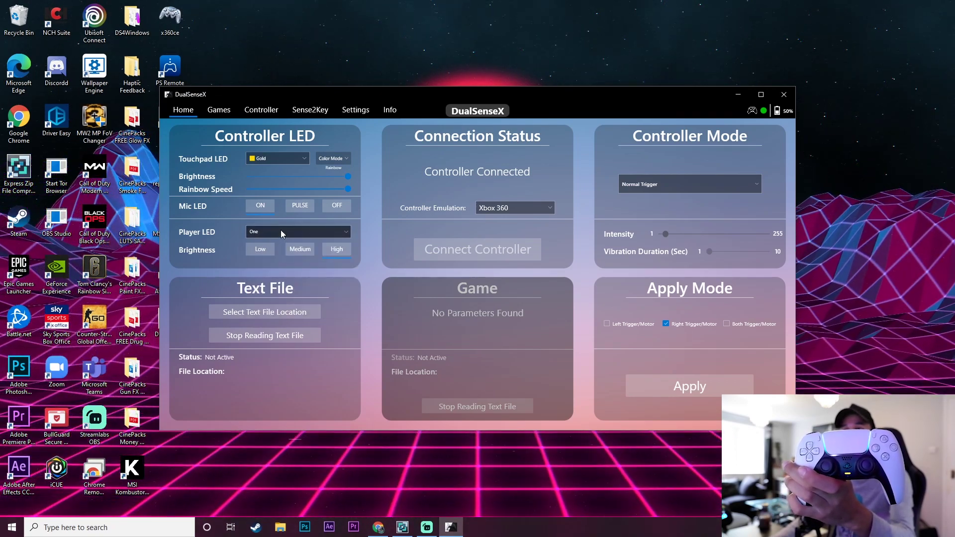
{"action": "left_click", "coordinate": [281, 230]}
{"action": "left_click", "coordinate": [281, 261]}
{"action": "left_click", "coordinate": [285, 232]}
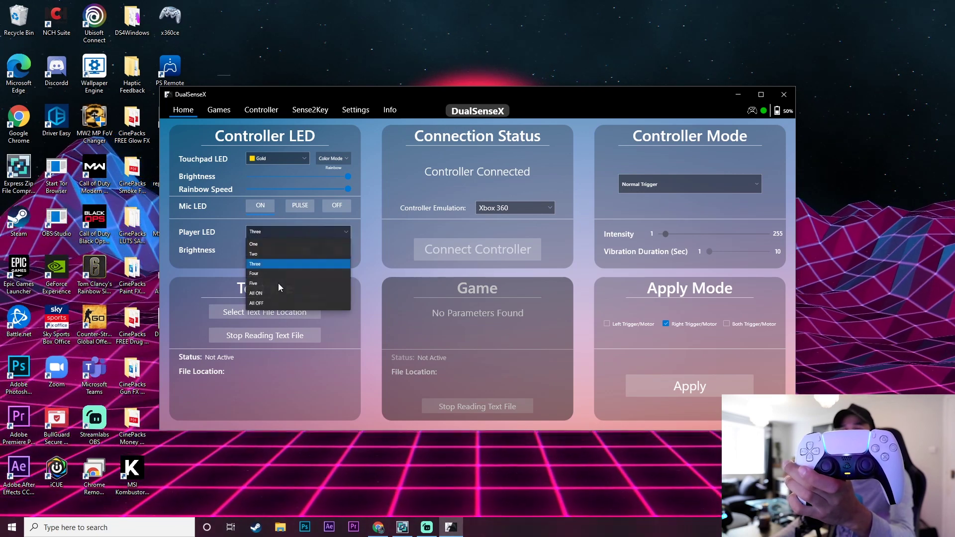
{"action": "left_click", "coordinate": [279, 274]}
{"action": "left_click", "coordinate": [280, 234]}
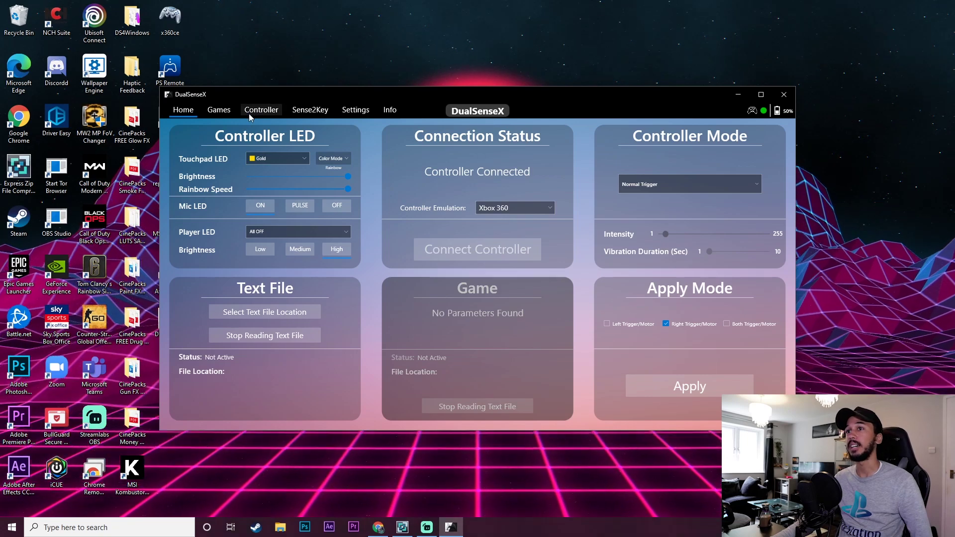
Step: View the live controller input page, and open the DualSenseX Game Demo from the games list
{"action": "left_click", "coordinate": [257, 112]}
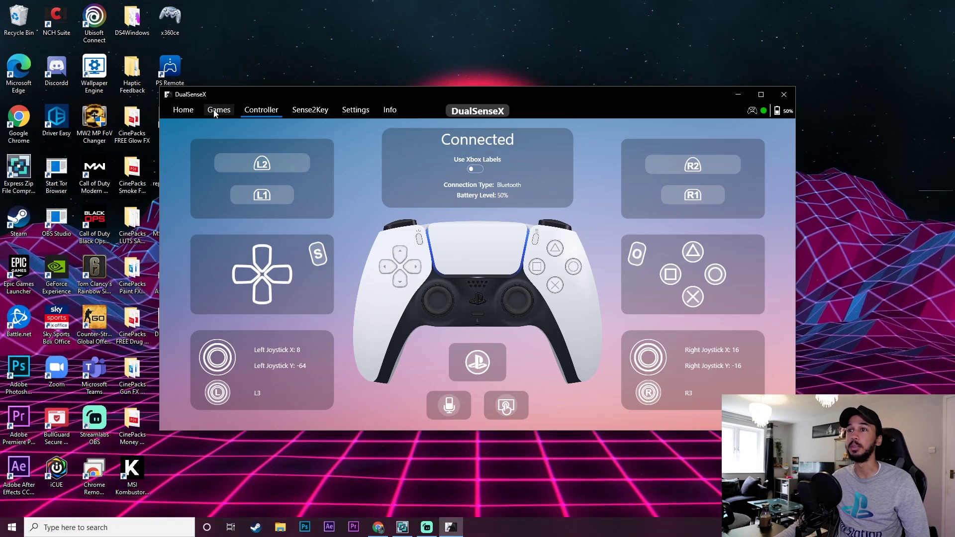
{"action": "left_click", "coordinate": [211, 111]}
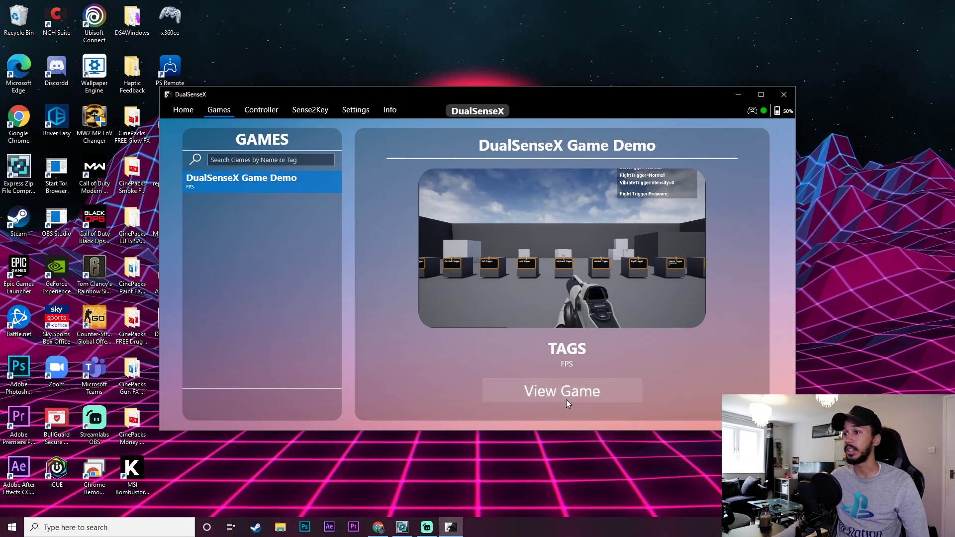
{"action": "left_click", "coordinate": [555, 398]}
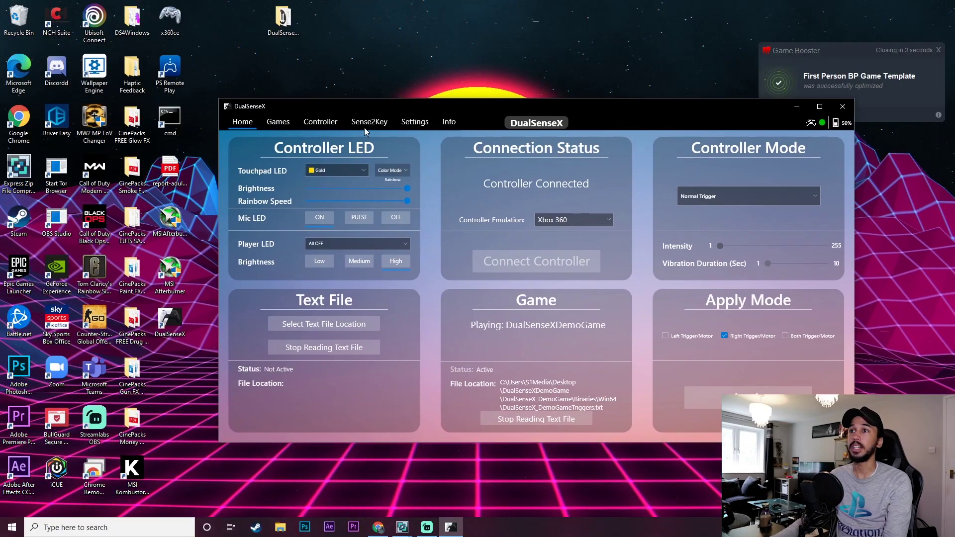
Step: Revisit the games list and check the Game section's status on the home page
{"action": "left_click", "coordinate": [277, 122]}
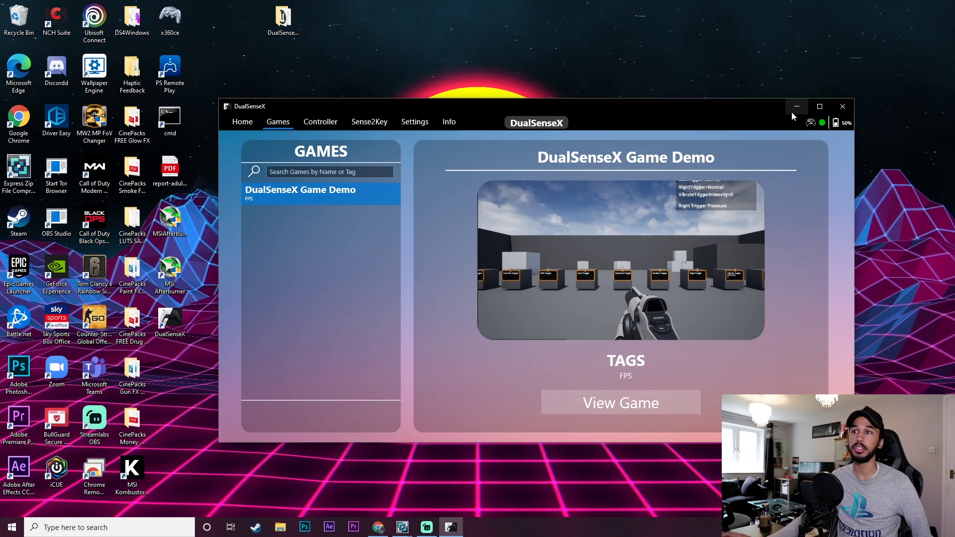
{"action": "left_click", "coordinate": [242, 123]}
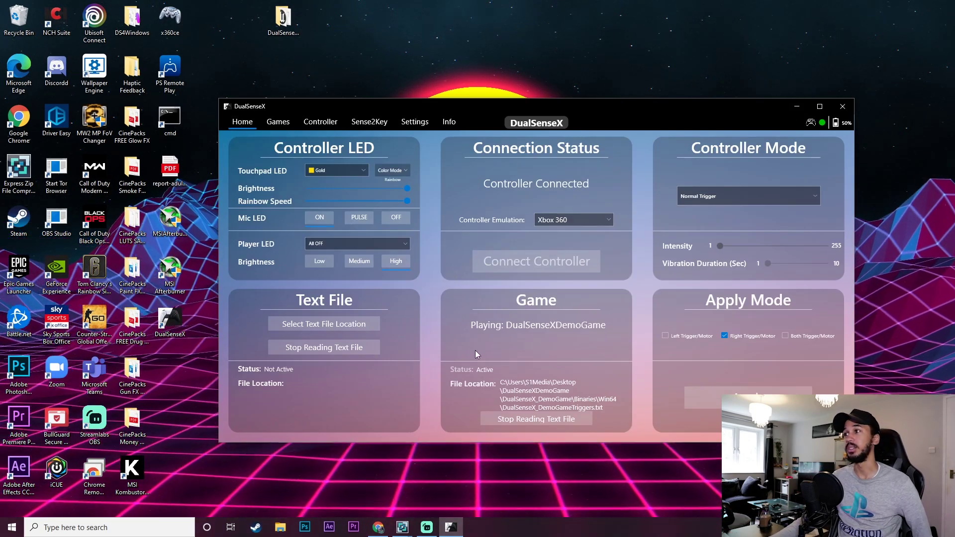